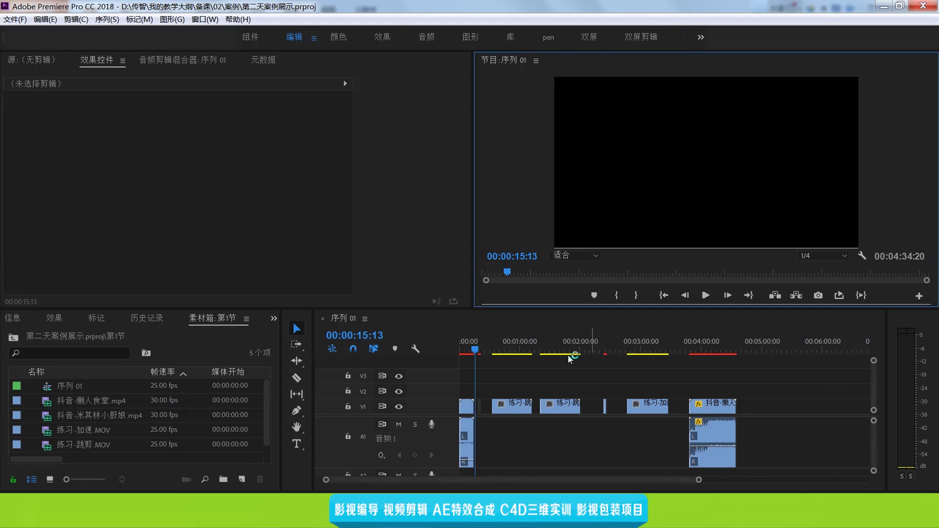
# Move to the start of the group of short cooking clips on V1 and play them through to review the fast cuts
pyautogui.click(503, 372)
pyautogui.press('=')
pyautogui.press('=')
pyautogui.press('=')
pyautogui.press('=')
pyautogui.press('Down')
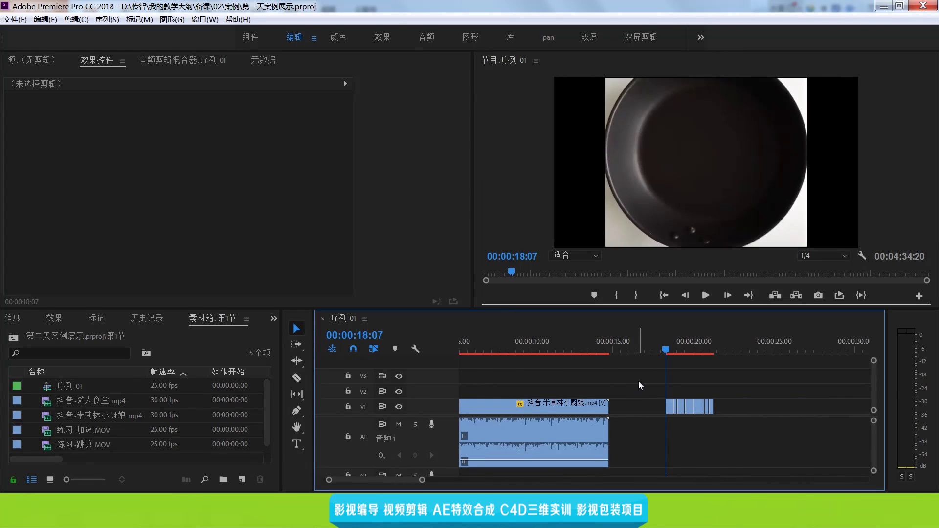
pyautogui.press('space')
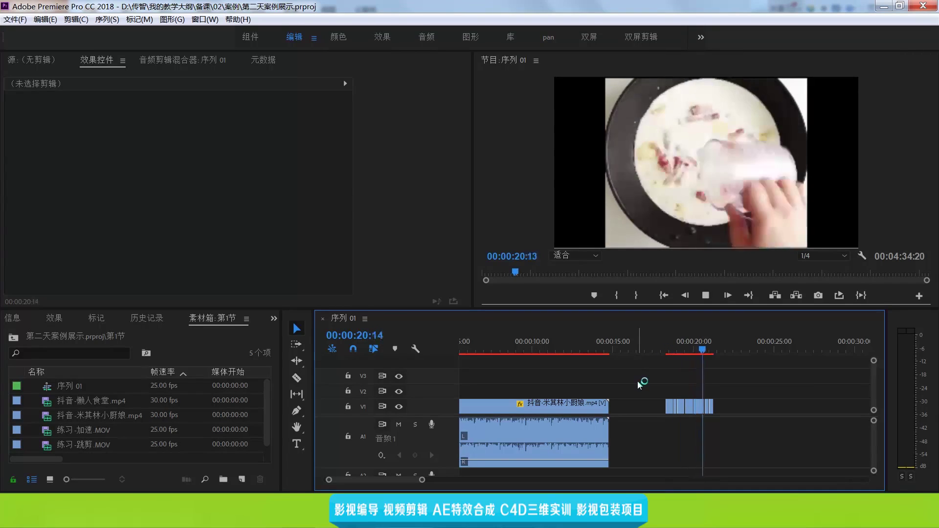
pyautogui.press('space')
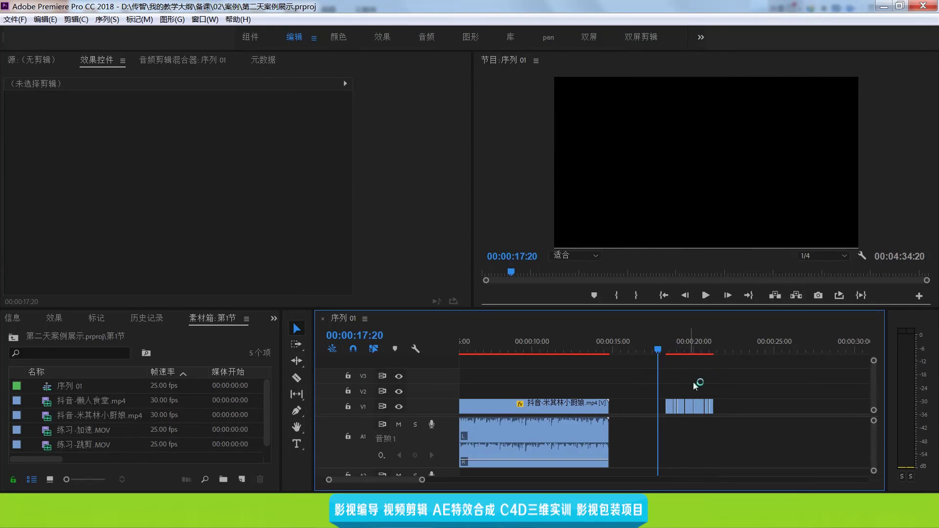
pyautogui.press('space')
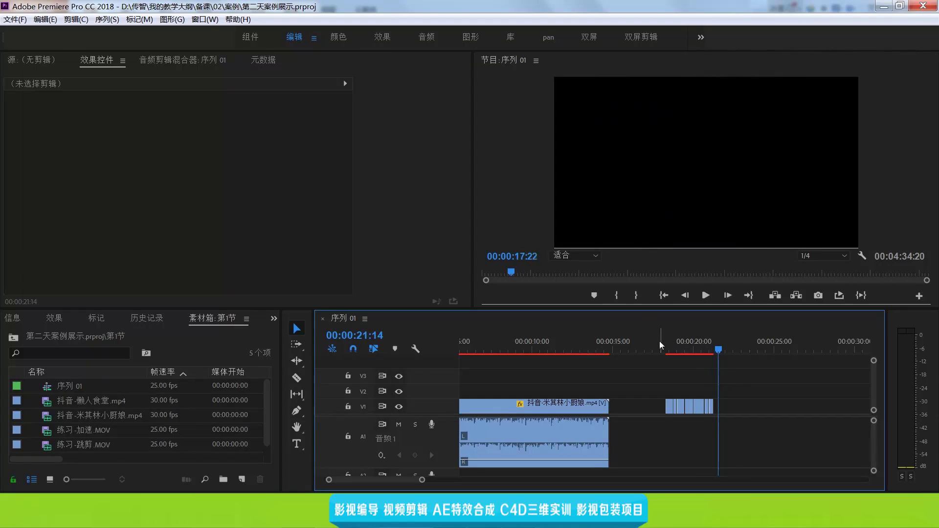
pyautogui.press('space')
# Go frame by frame through the short cooking clips on V1, from 00:00:18:08 to about 00:00:19:21, to examine each cut point
pyautogui.press('=')
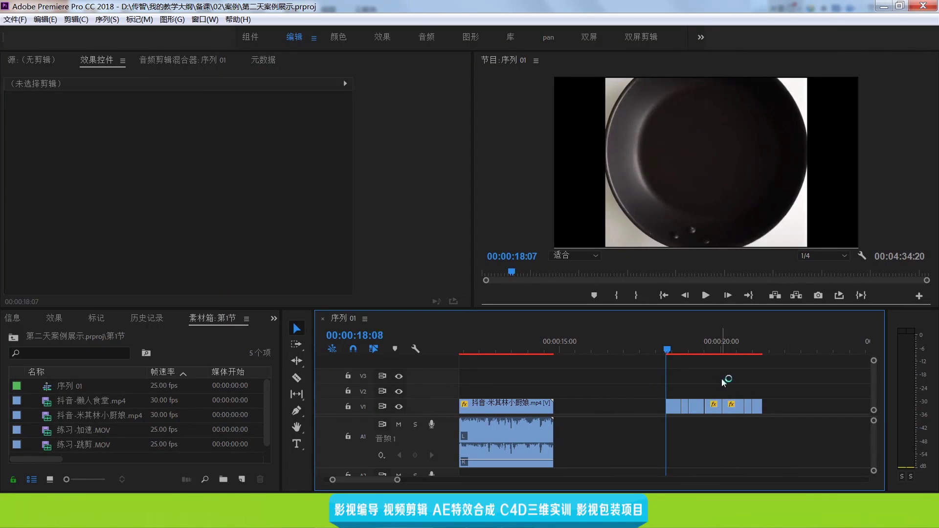
pyautogui.press('Right')
pyautogui.press('Right')
pyautogui.press('Right')
pyautogui.press('Right')
pyautogui.press('Right')
pyautogui.press('Right')
pyautogui.press('Right')
pyautogui.press('Right')
pyautogui.press('Right')
pyautogui.press('Right')
pyautogui.press('Right')
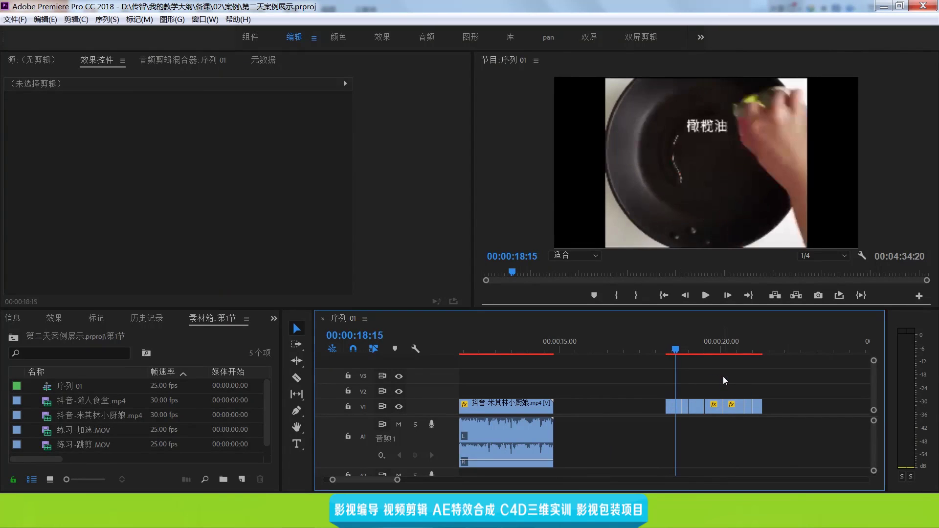
pyautogui.press('Right')
pyautogui.press('Right')
pyautogui.press('Right')
pyautogui.press('Right')
pyautogui.press('Right')
pyautogui.press('Right')
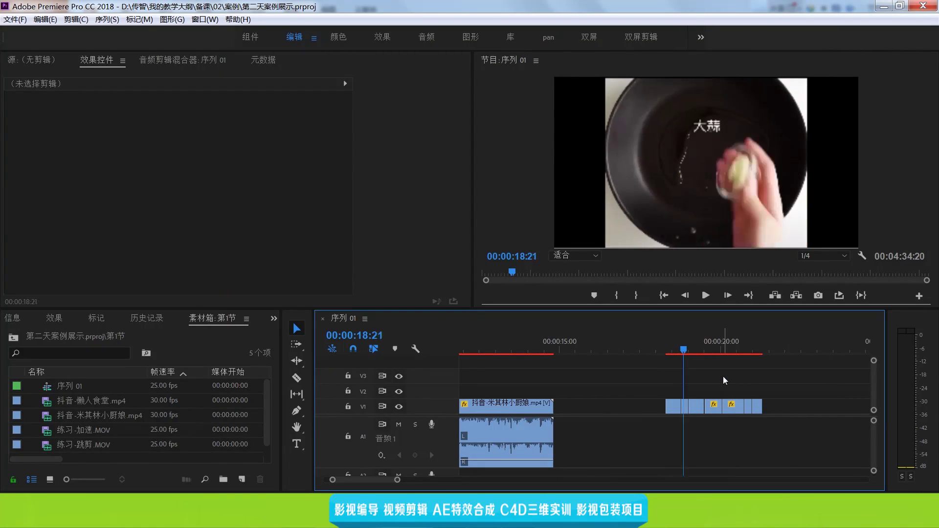
pyautogui.press('Right')
pyautogui.press('Left')
pyautogui.press('Right')
pyautogui.press('Right')
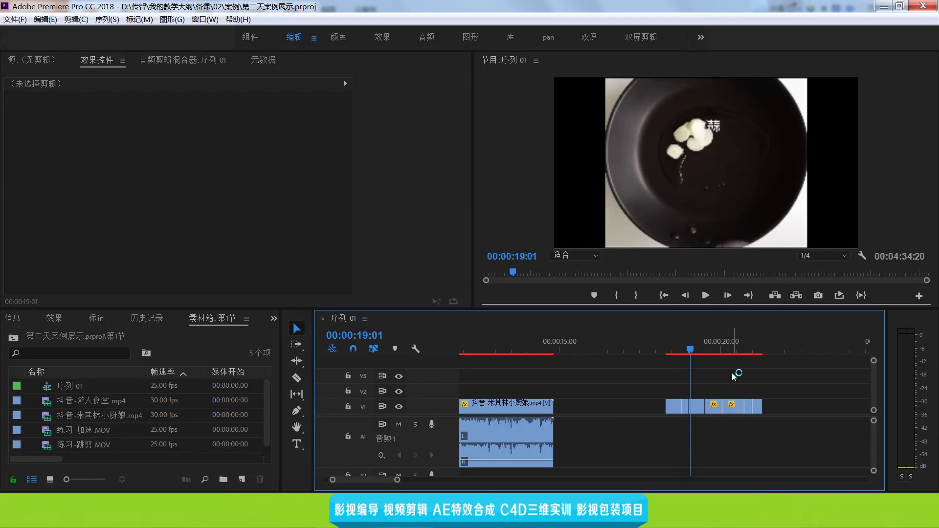
pyautogui.press('Right')
pyautogui.press('Right')
pyautogui.press('Right')
pyautogui.press('Right')
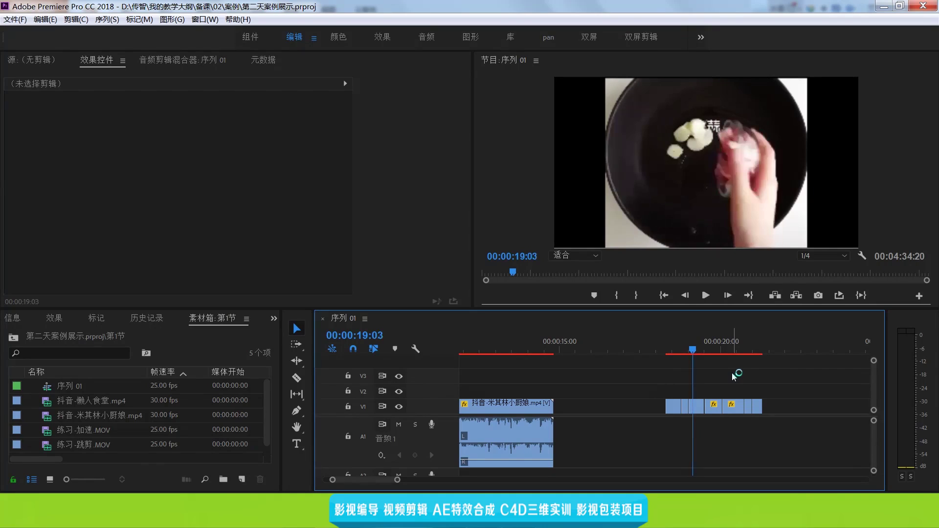
pyautogui.press('Right')
pyautogui.press('Right')
pyautogui.press('Right')
pyautogui.press('Right')
pyautogui.press('Right')
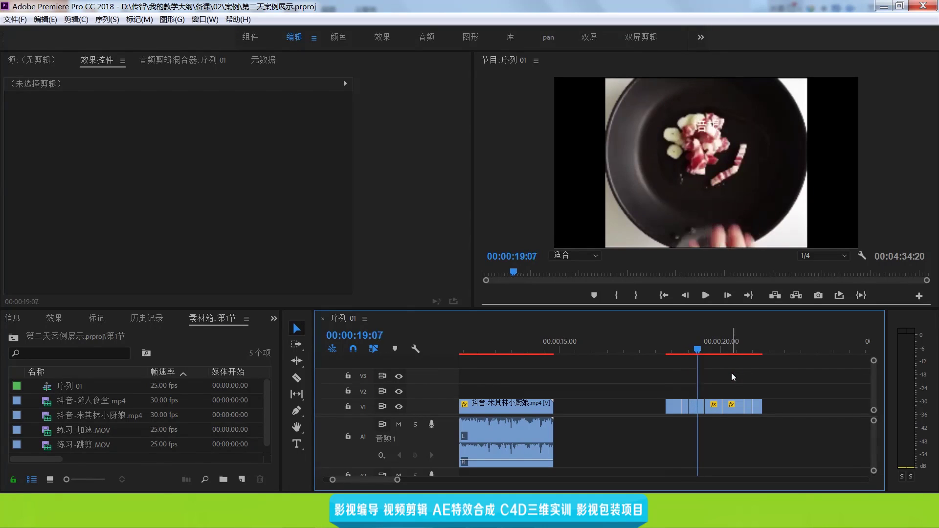
pyautogui.press('Right')
pyautogui.press('Right')
pyautogui.press('Right')
pyautogui.press('Right')
pyautogui.press('Right')
pyautogui.press('Right')
pyautogui.press('Right')
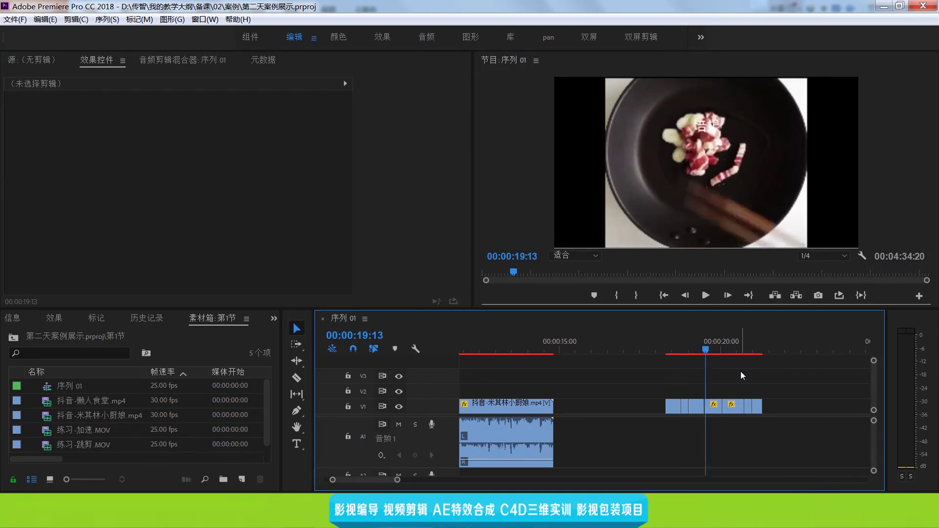
pyautogui.press('Right')
pyautogui.press('Right')
pyautogui.press('Right')
pyautogui.press('Right')
pyautogui.press('Right')
pyautogui.press('Right')
pyautogui.press('Right')
pyautogui.press('Right')
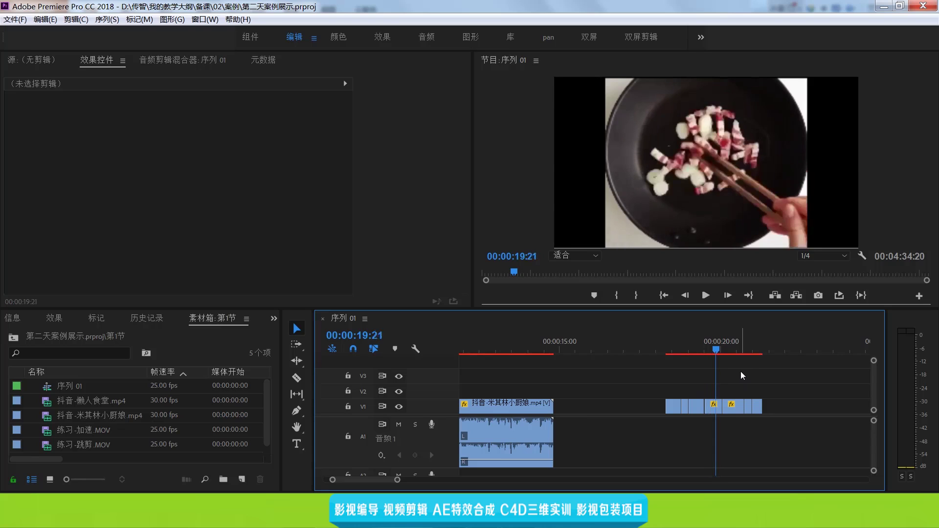
pyautogui.press('Right')
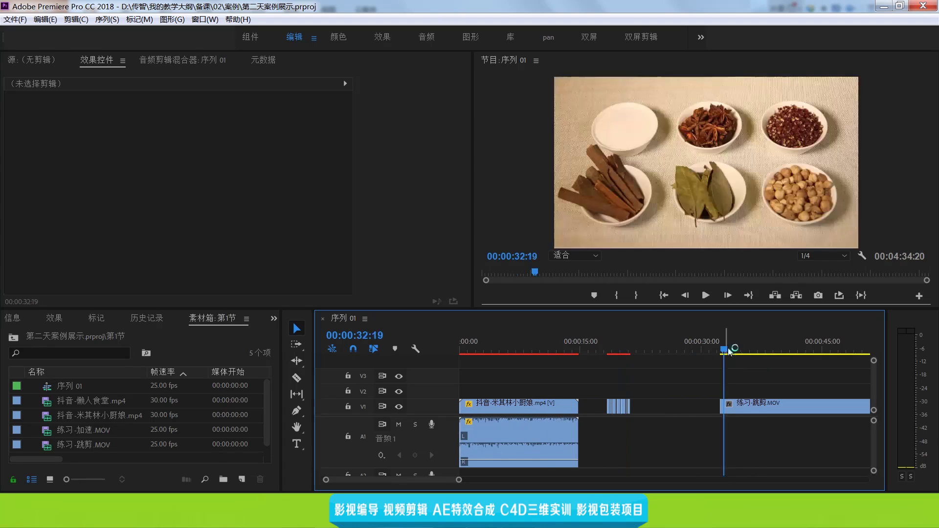
# Scrub back and forth through the first 练习-跳剪.MOV clip on V1 to examine the spice-bowl footage between 00:00:32:19 and 00:01:11:10
pyautogui.press('-')
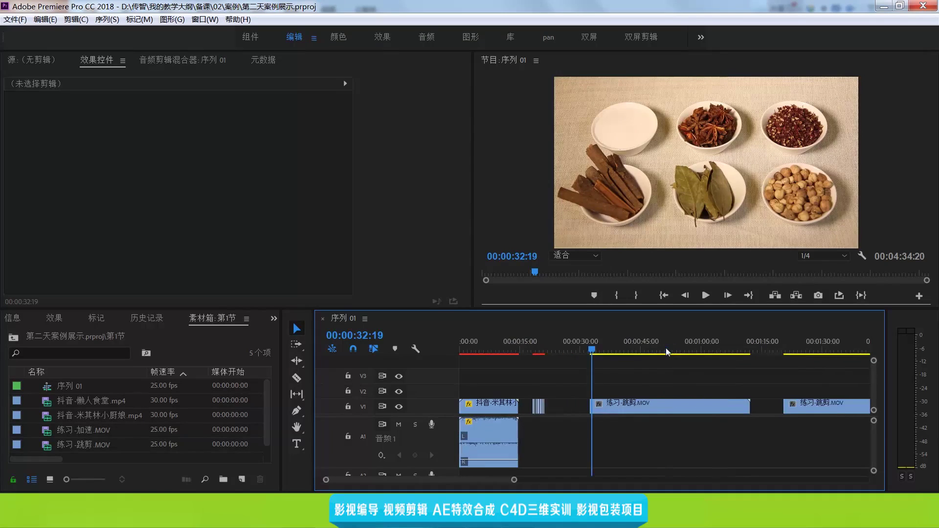
pyautogui.moveTo(590, 353); pyautogui.dragTo(749, 356)
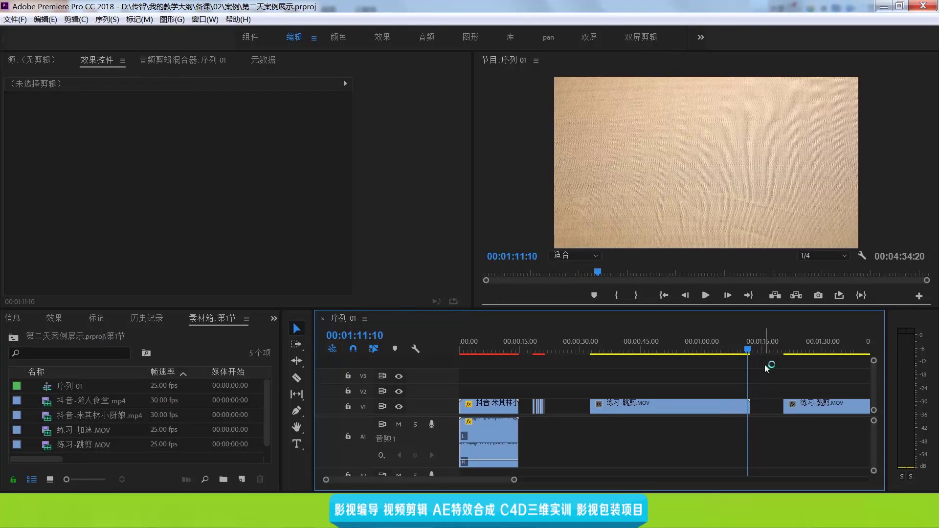
pyautogui.moveTo(604, 353); pyautogui.dragTo(721, 350)
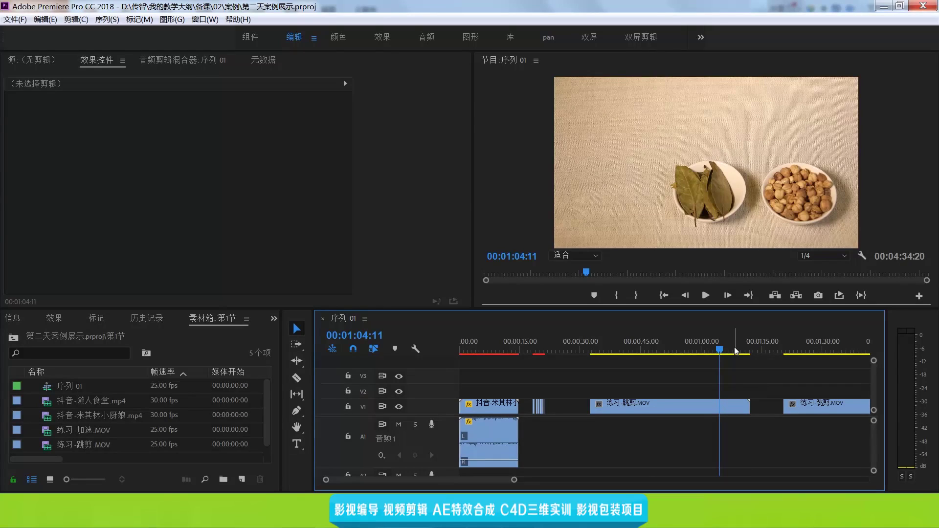
pyautogui.moveTo(717, 342); pyautogui.dragTo(699, 351)
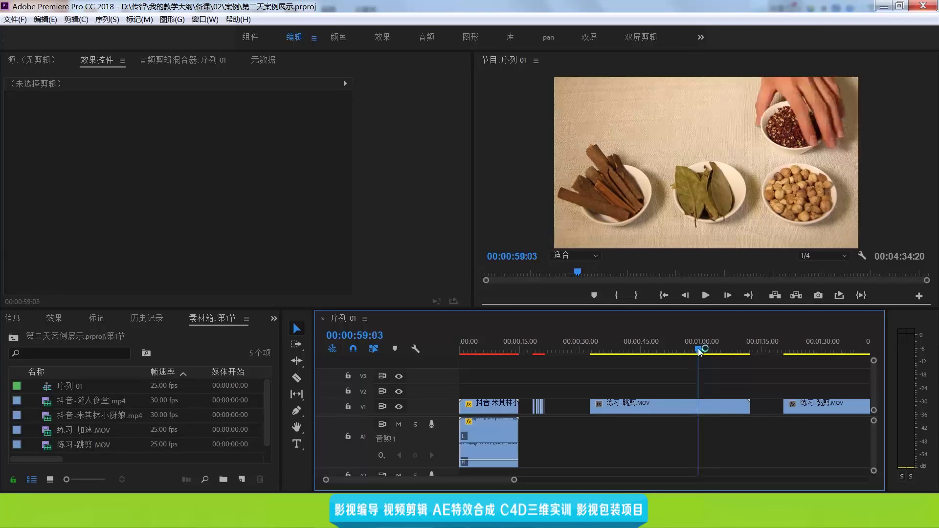